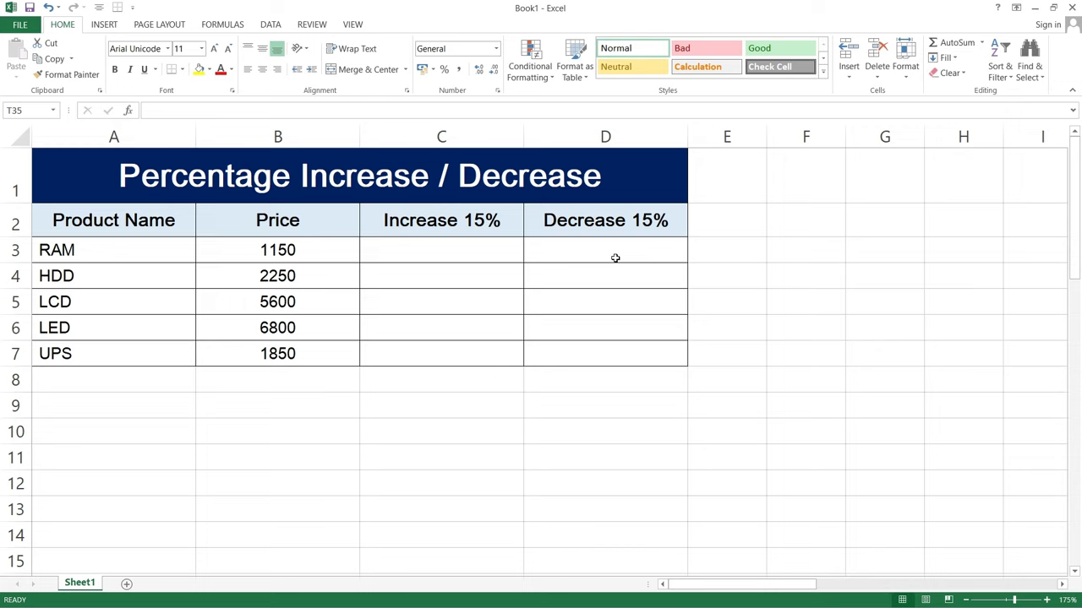
Enter =B3*115% in C3 and fill it down to C7, giving 1322.5 through 2127.5
left_click(401, 251)
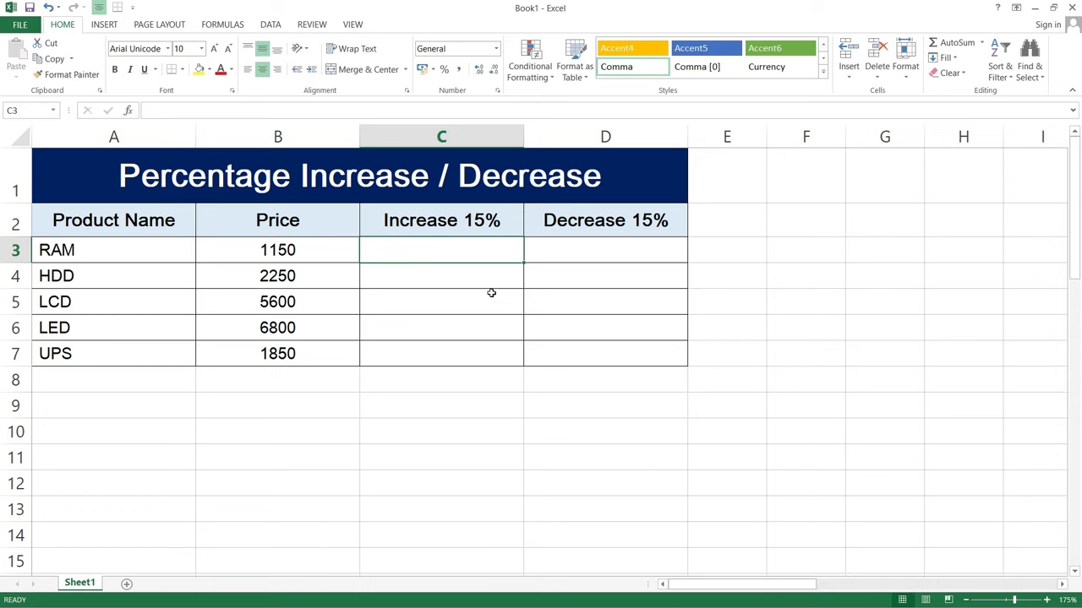
type("=")
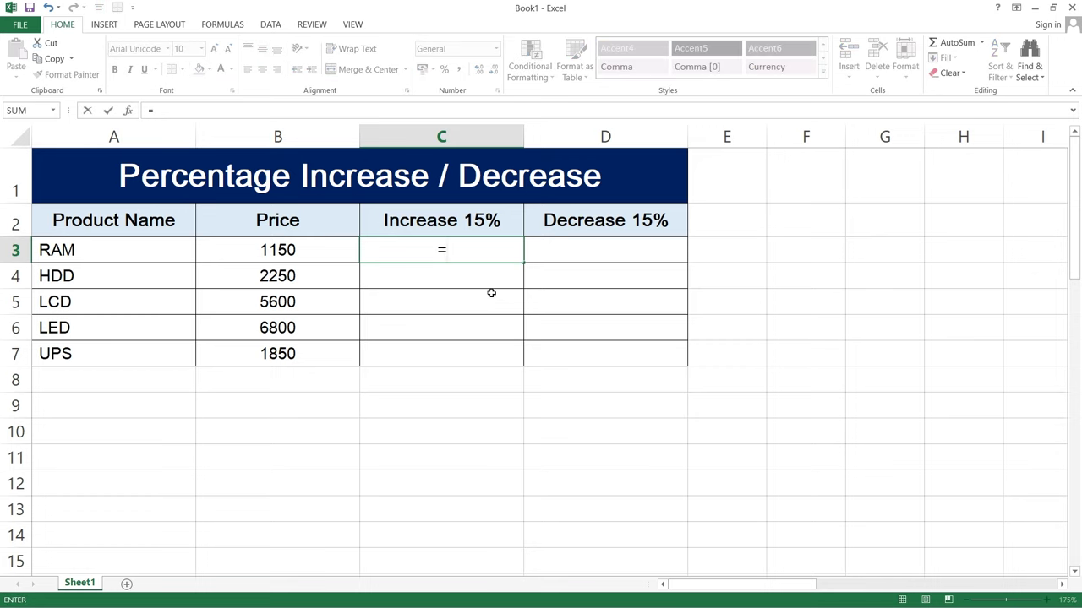
left_click(294, 247)
type("*")
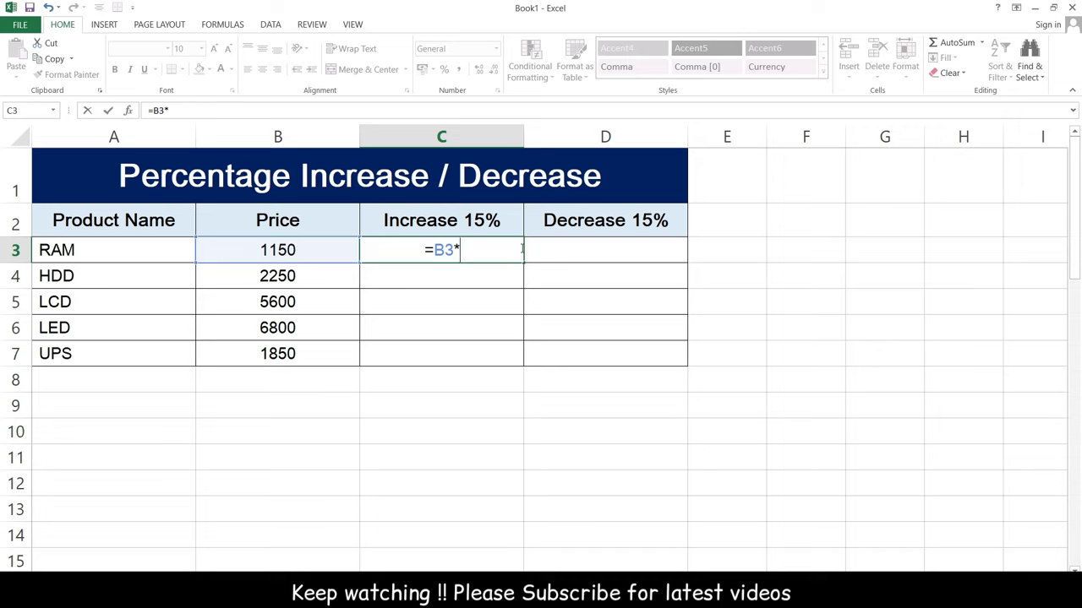
type("11")
type("5%")
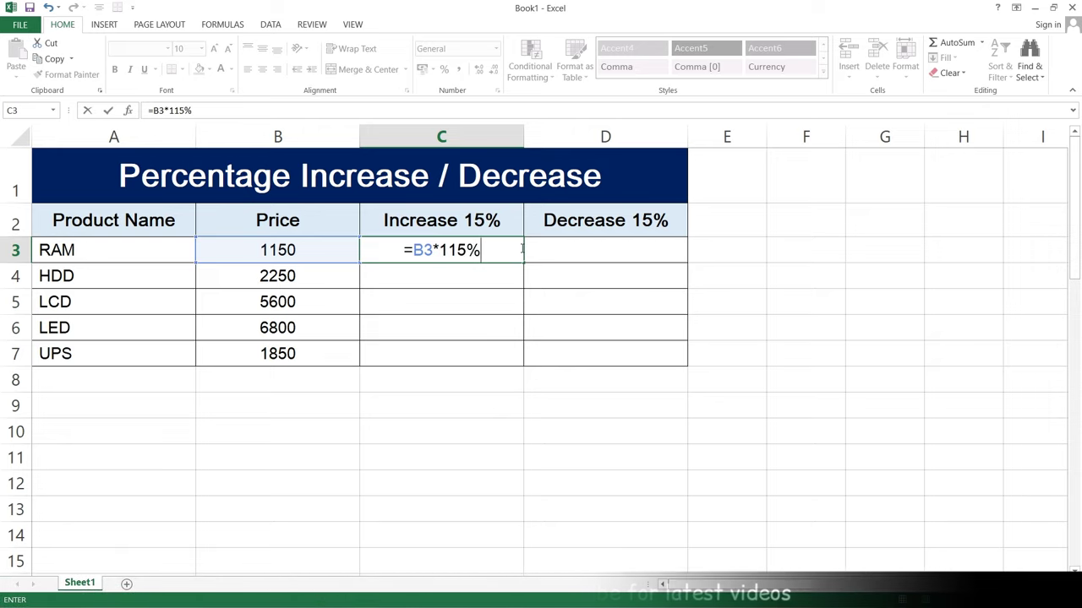
key("Return")
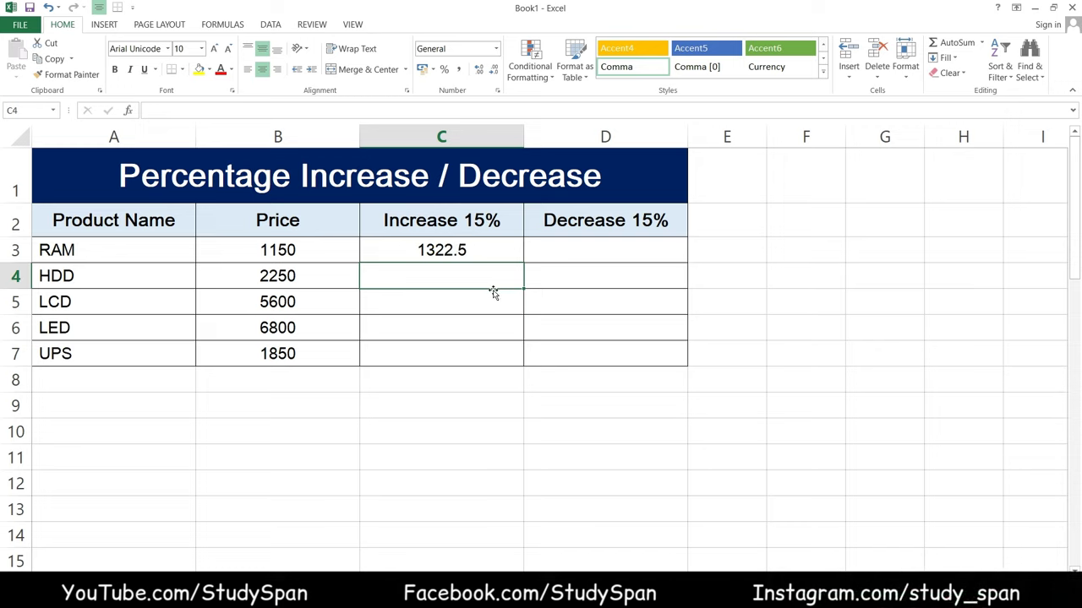
left_click(495, 246)
left_click_drag(523, 263, 519, 366)
left_click(473, 332)
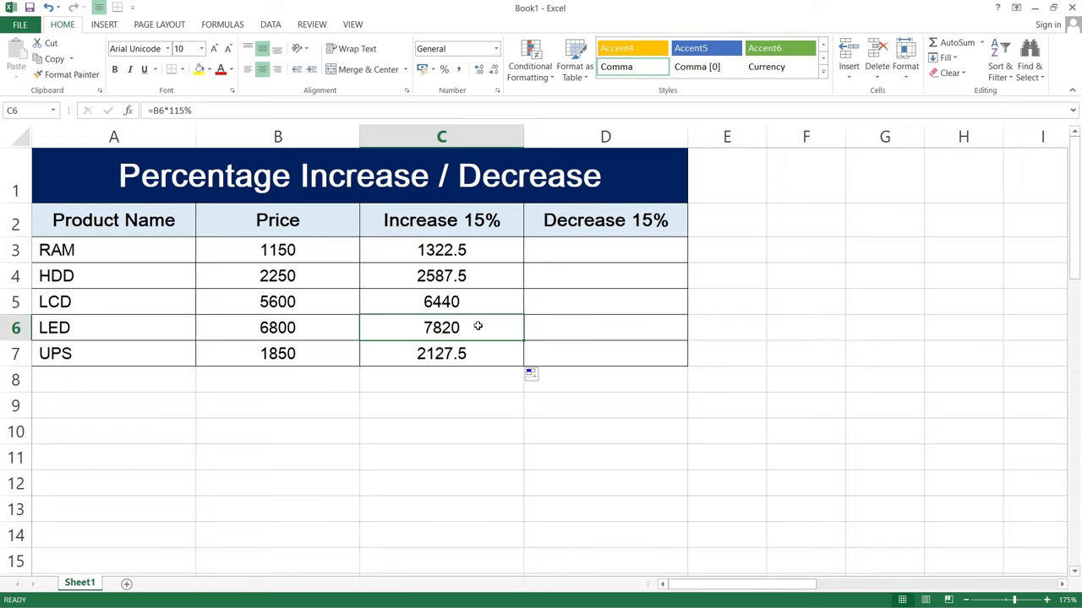
Clear C3:C7 and enter the formula =B3+B3*15% in C3
left_click_drag(473, 250, 478, 353)
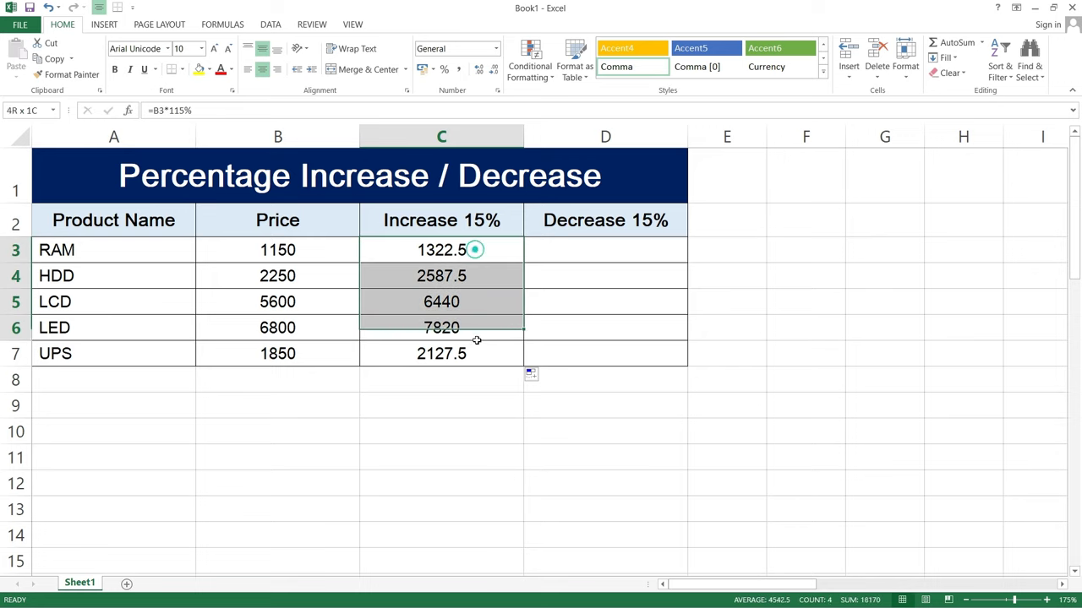
key("Delete")
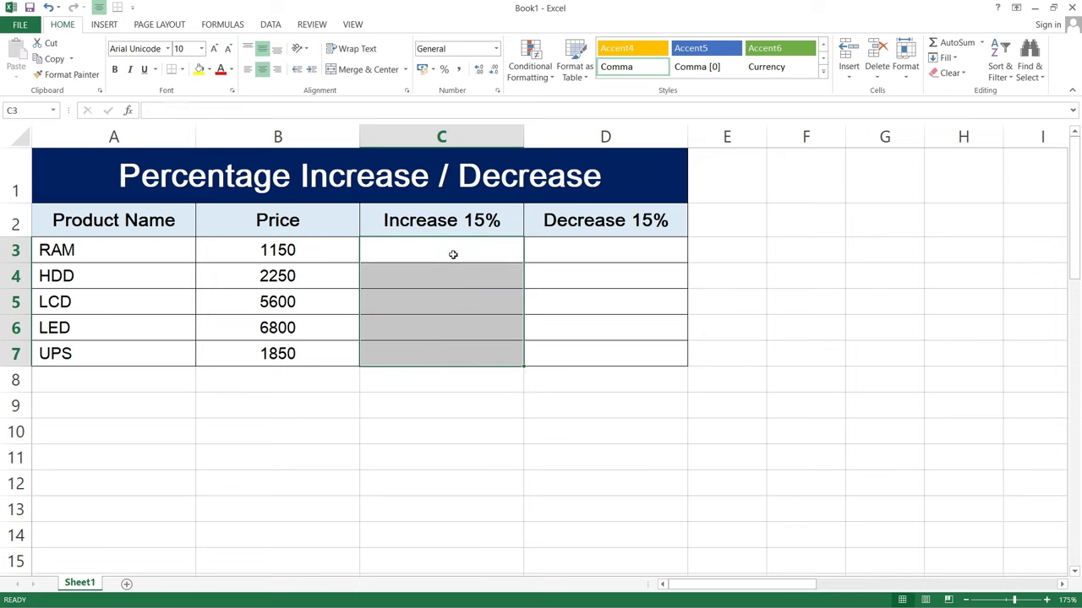
left_click(452, 248)
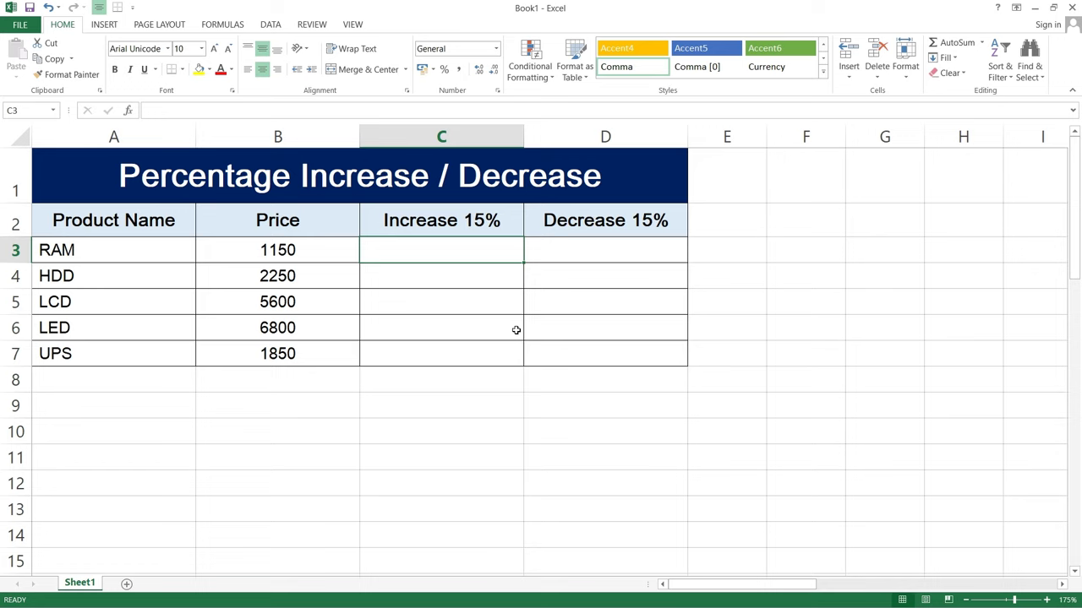
type("=")
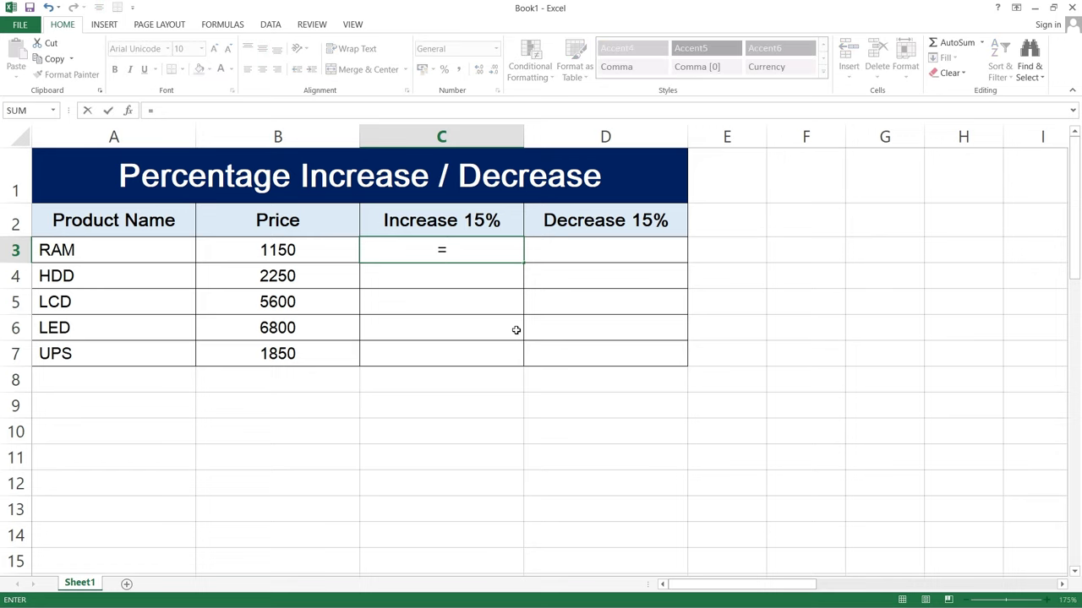
left_click(315, 253)
left_click(314, 252)
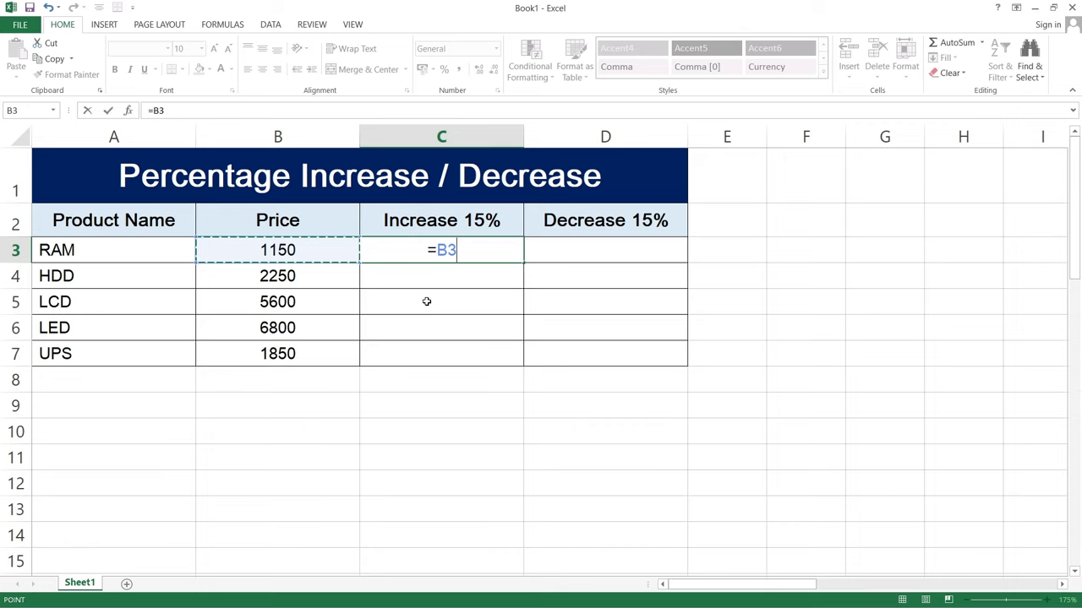
type("+")
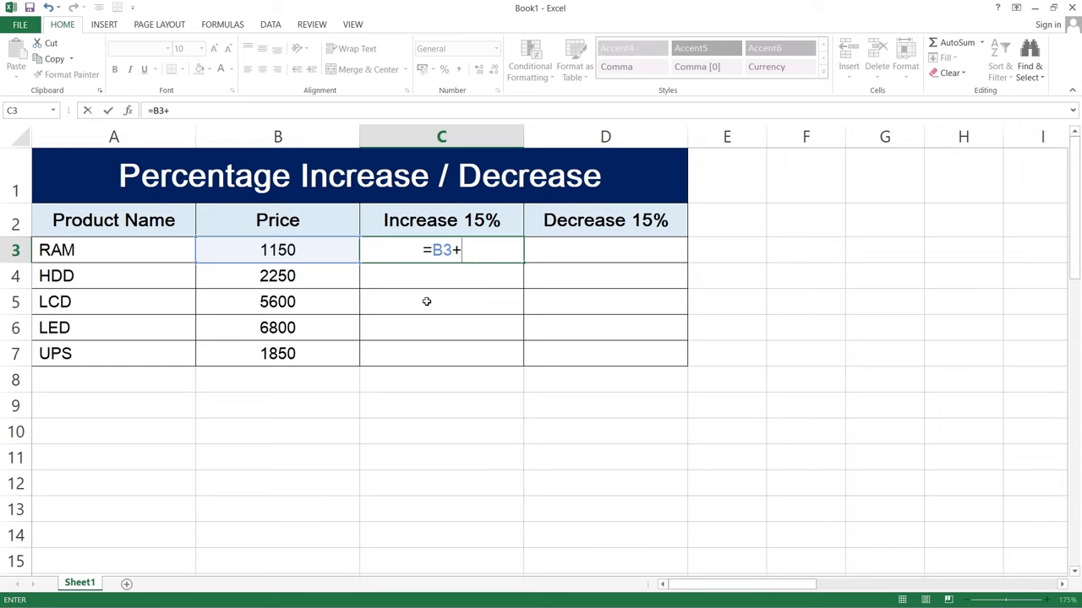
left_click(306, 254)
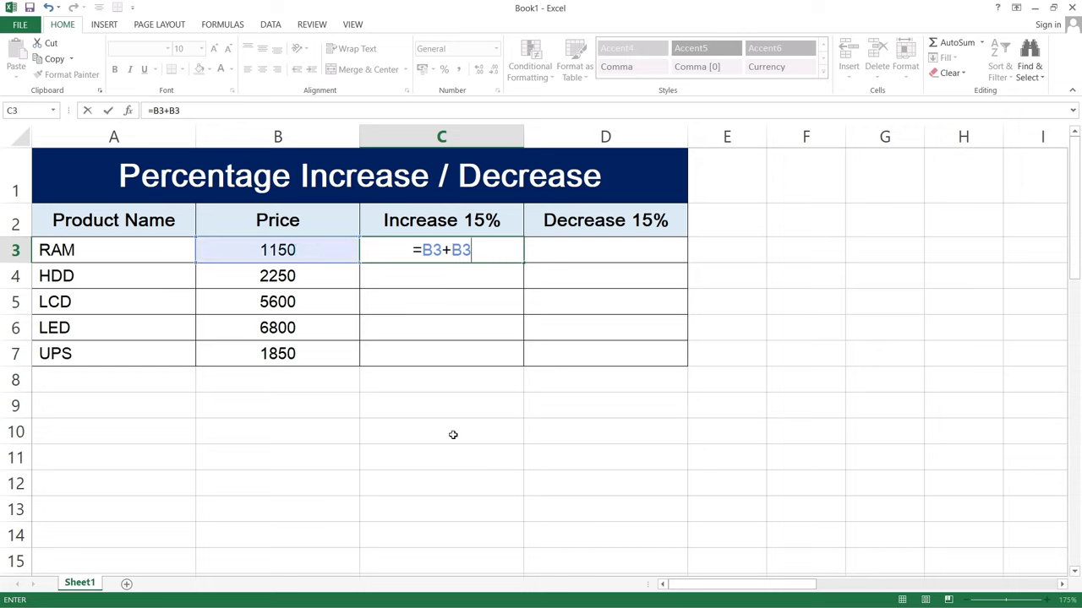
type("*1")
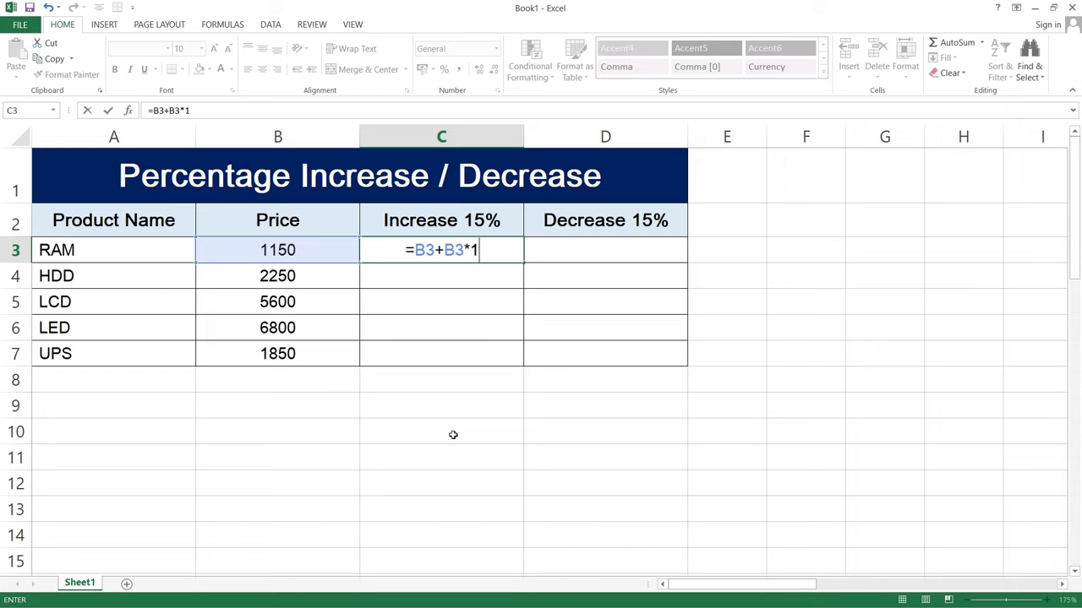
type("5%")
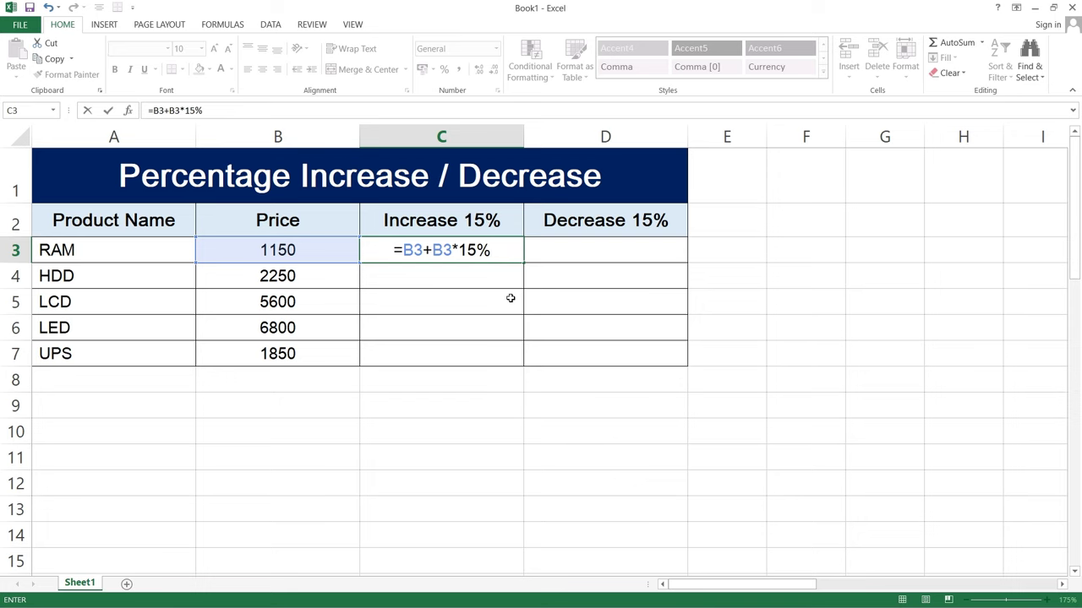
key("Return")
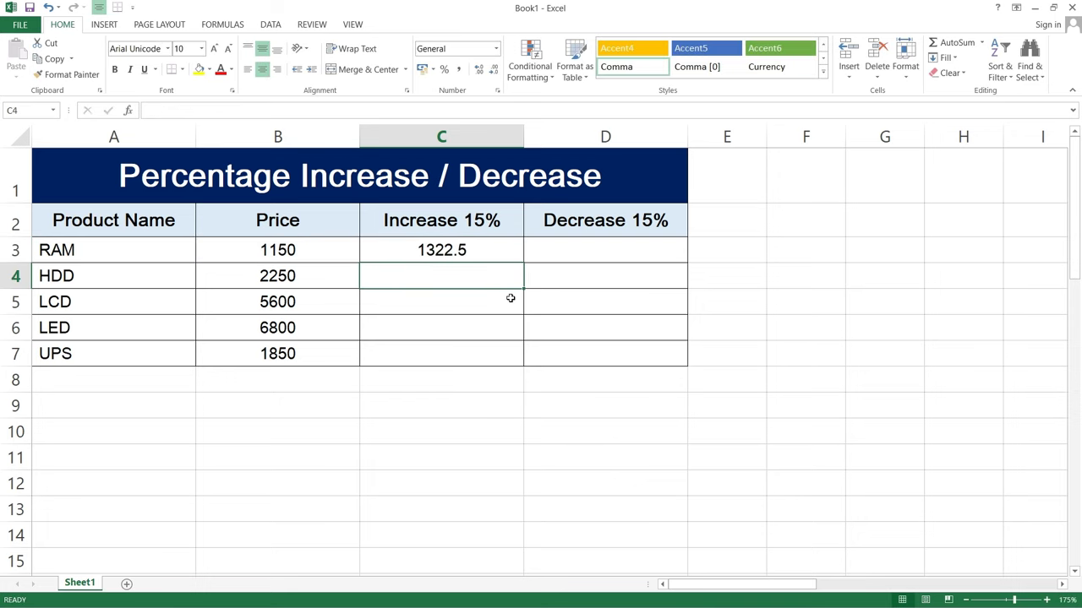
Copy the price-plus-15% formula from C3 down to C7
left_click(450, 253)
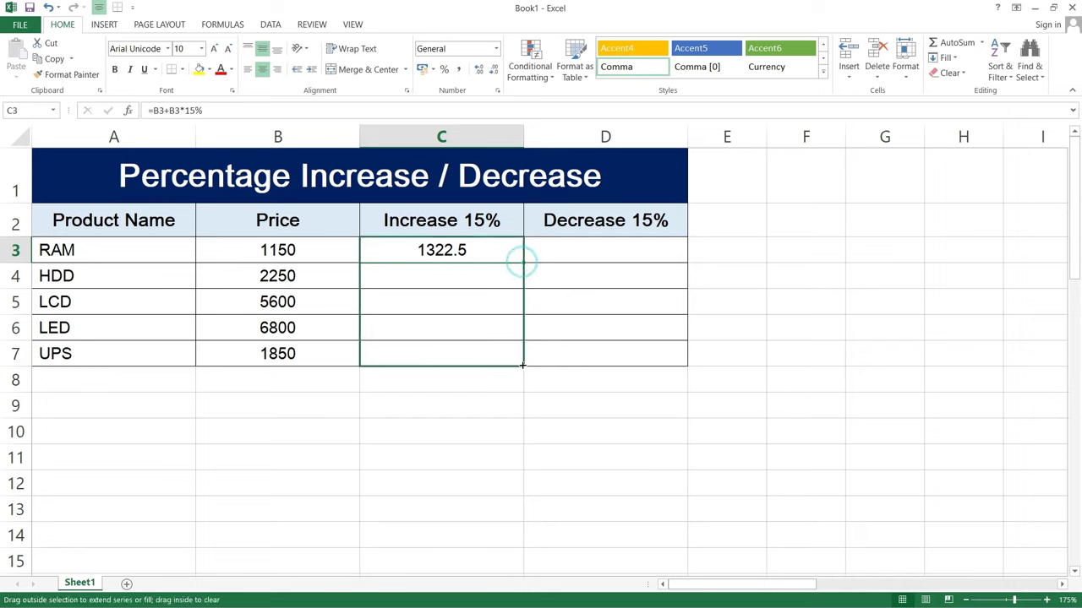
left_click_drag(522, 263, 524, 366)
left_click(488, 289)
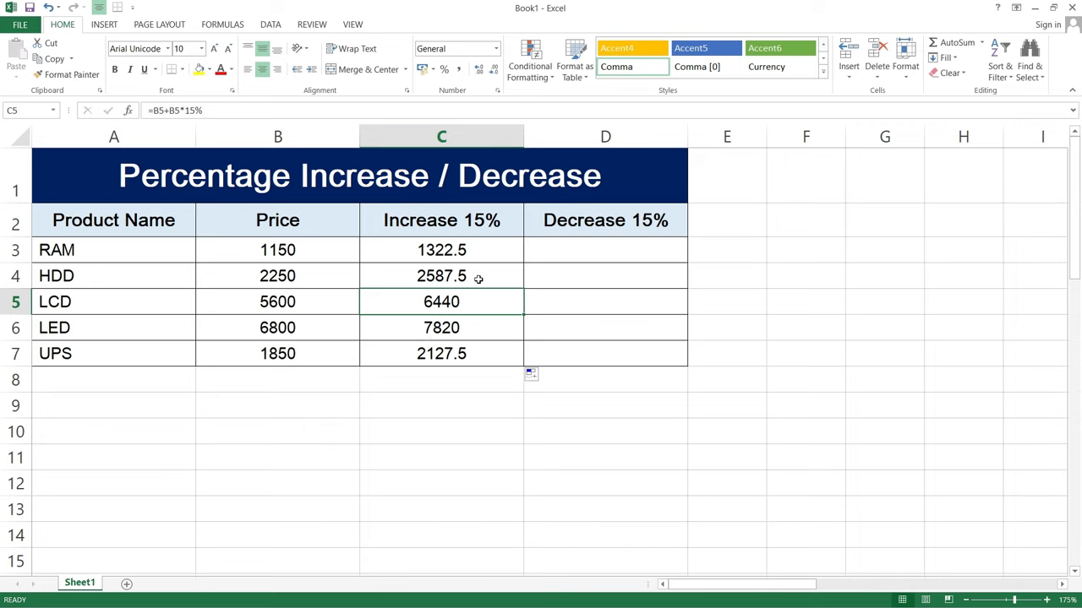
left_click(601, 253)
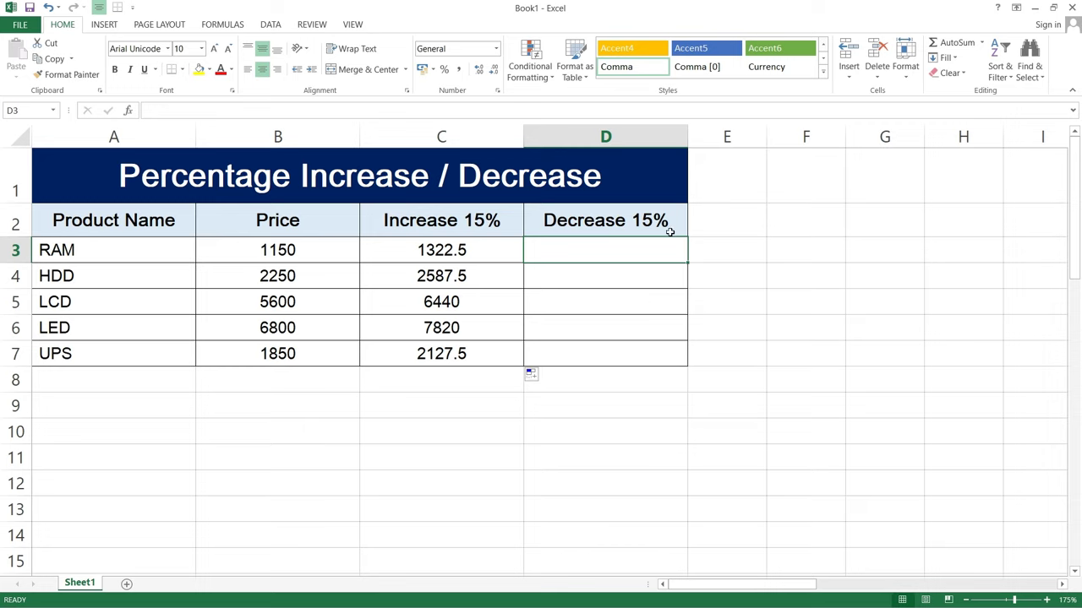
Enter =B3*85% in D3 and fill it down to D7, from 977.5 to 1572.5
type("=")
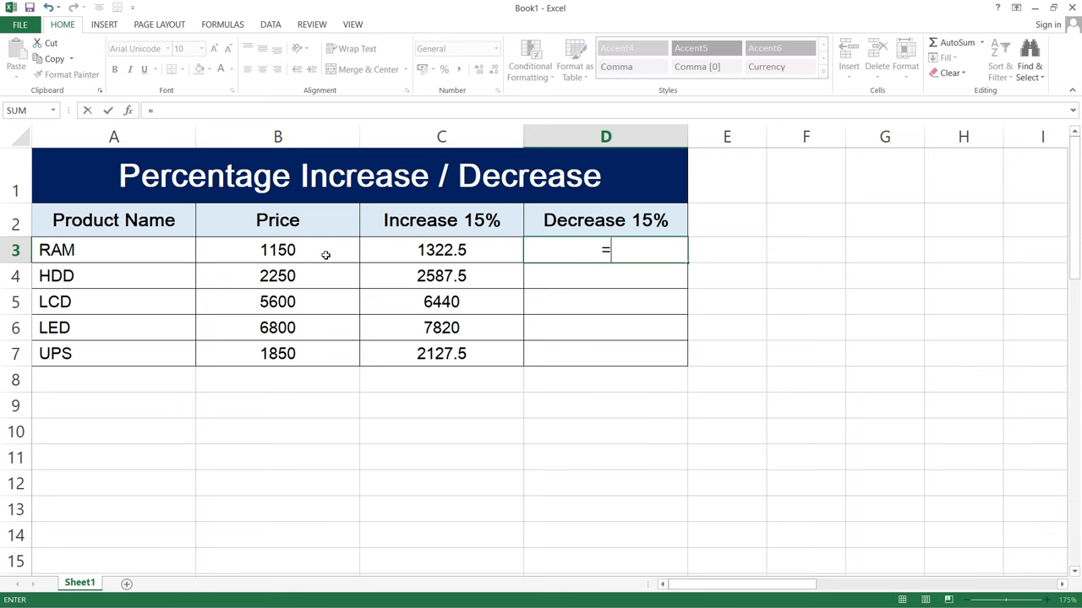
left_click(324, 252)
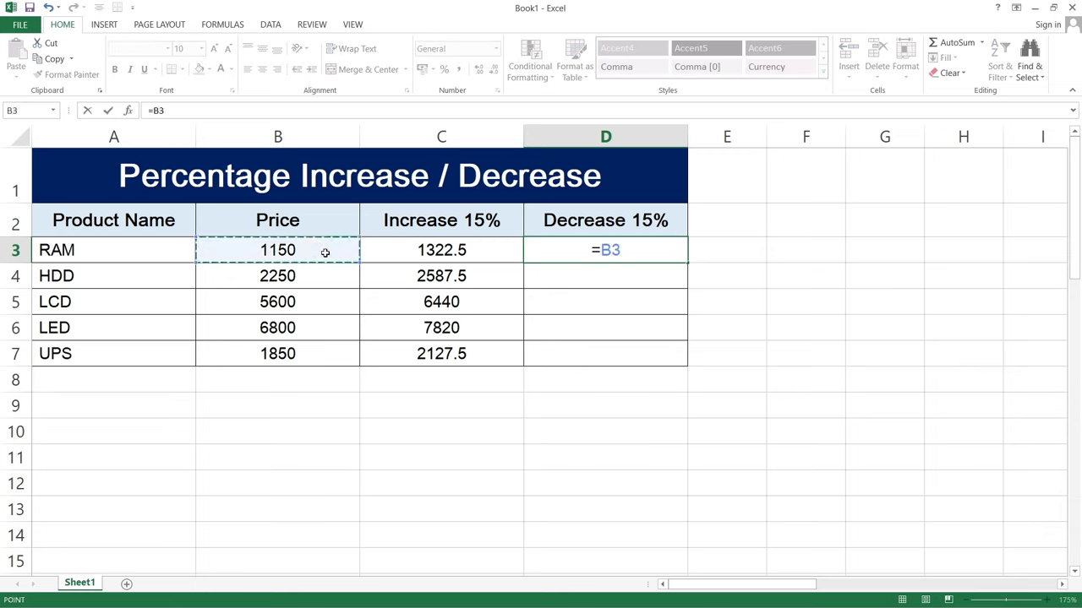
type("*85")
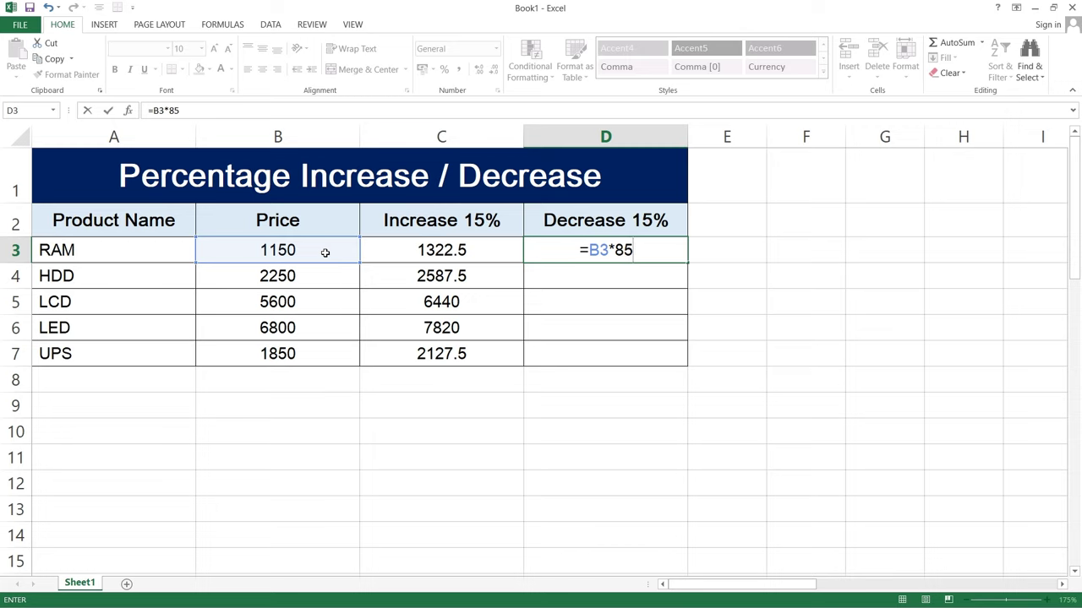
type("%")
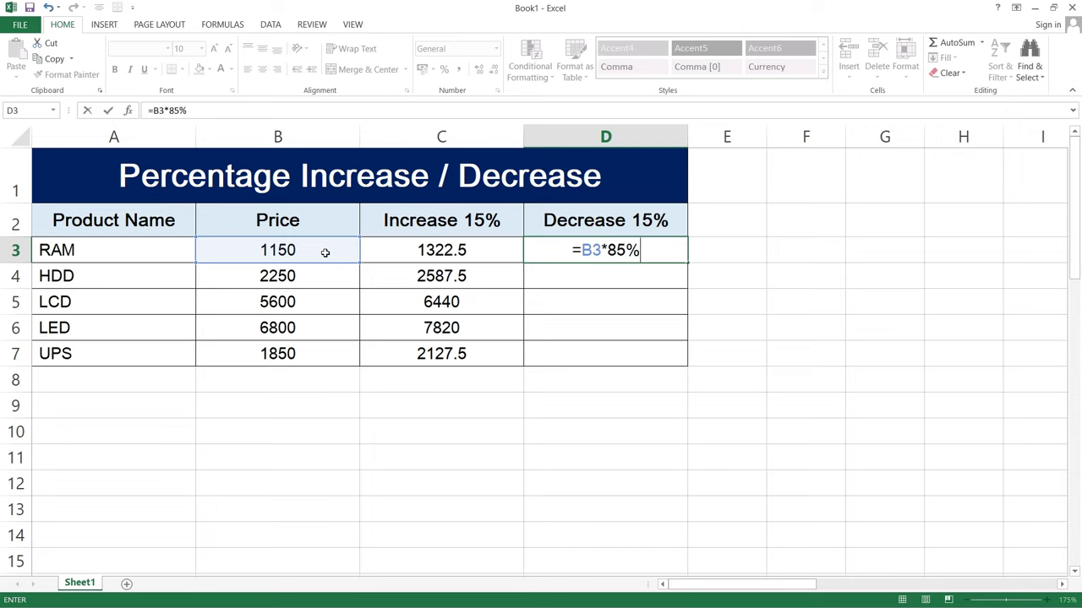
key("Return")
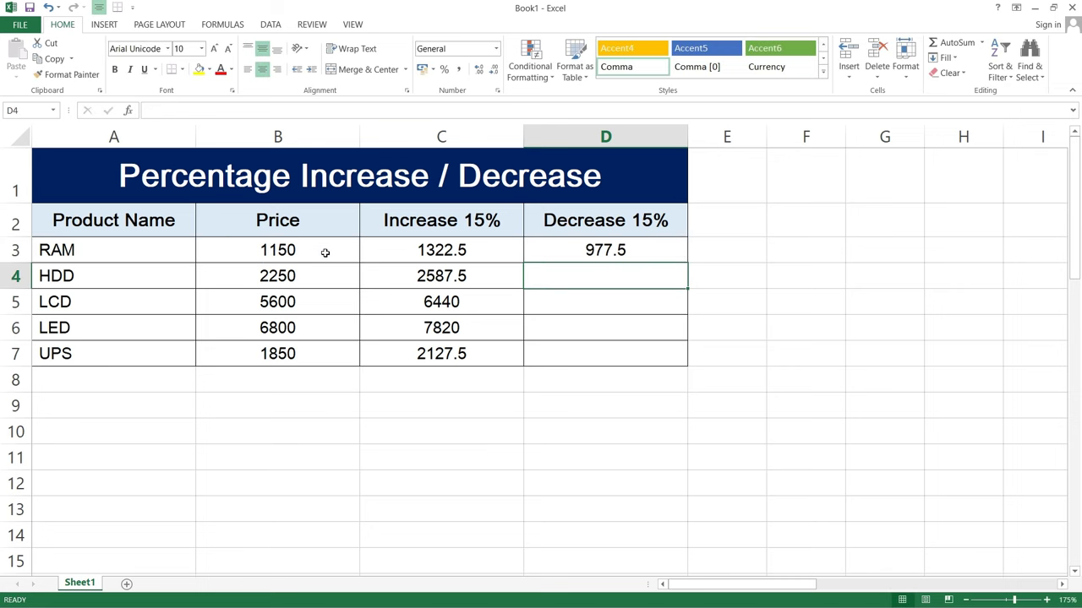
left_click(631, 250)
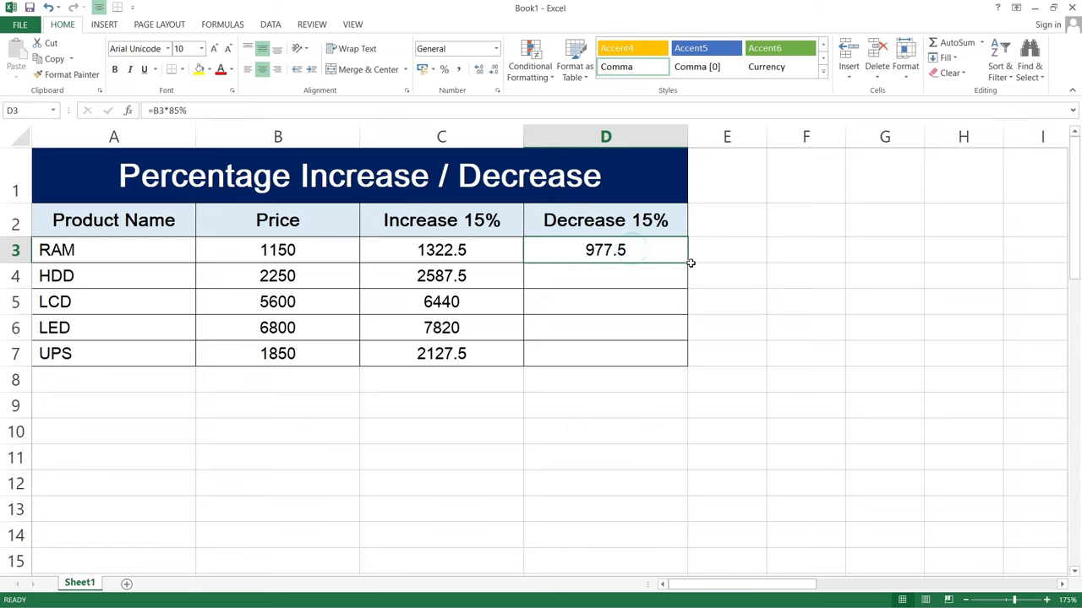
left_click_drag(690, 263, 681, 369)
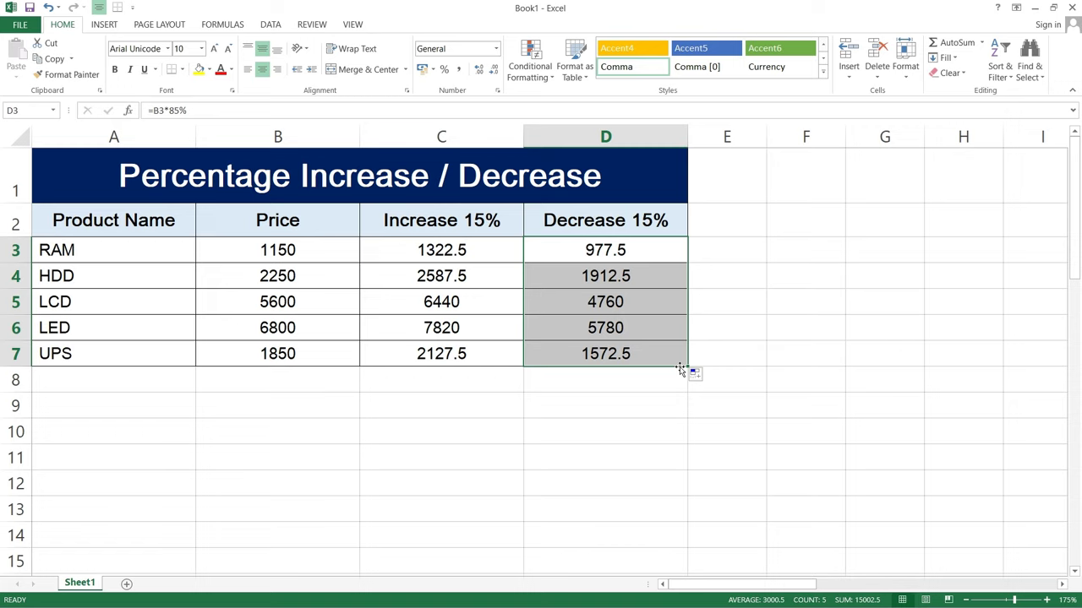
Clear the Decrease 15% results and enter =B3-B3*15% in D3
key("Delete")
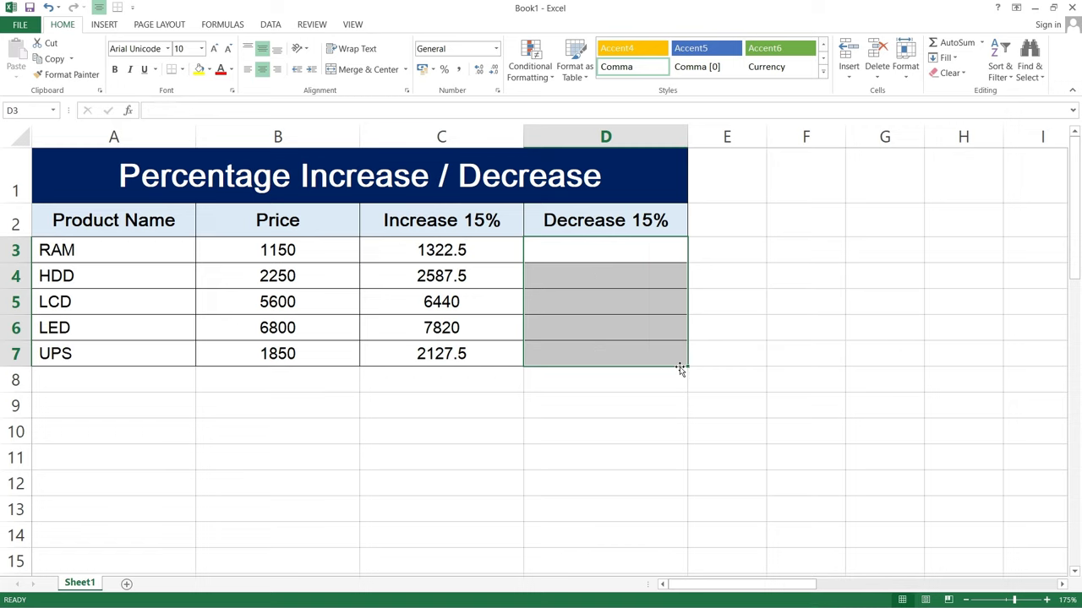
left_click(615, 247)
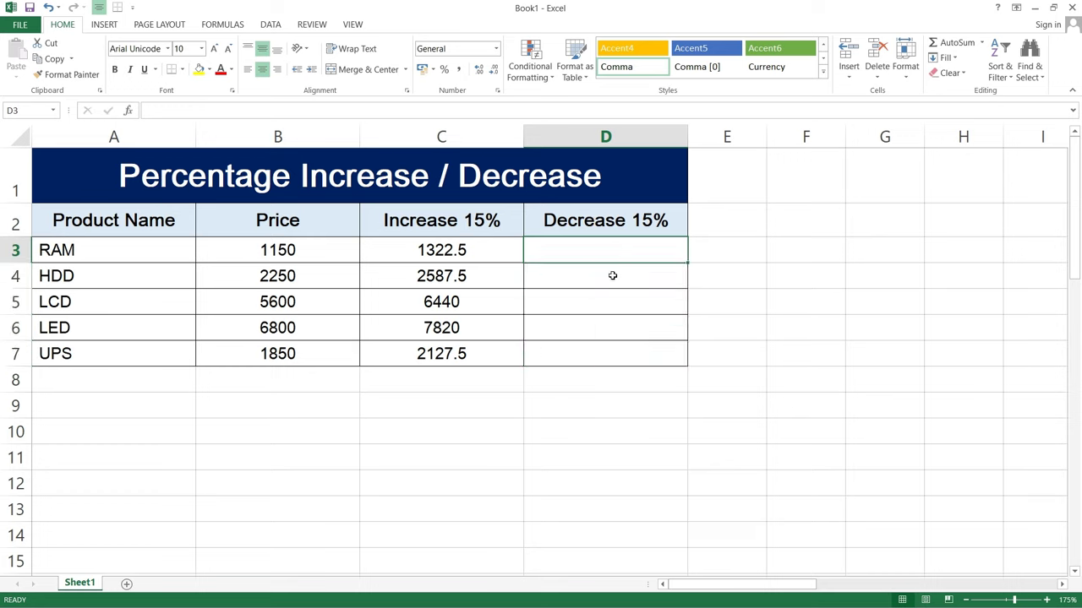
type("=")
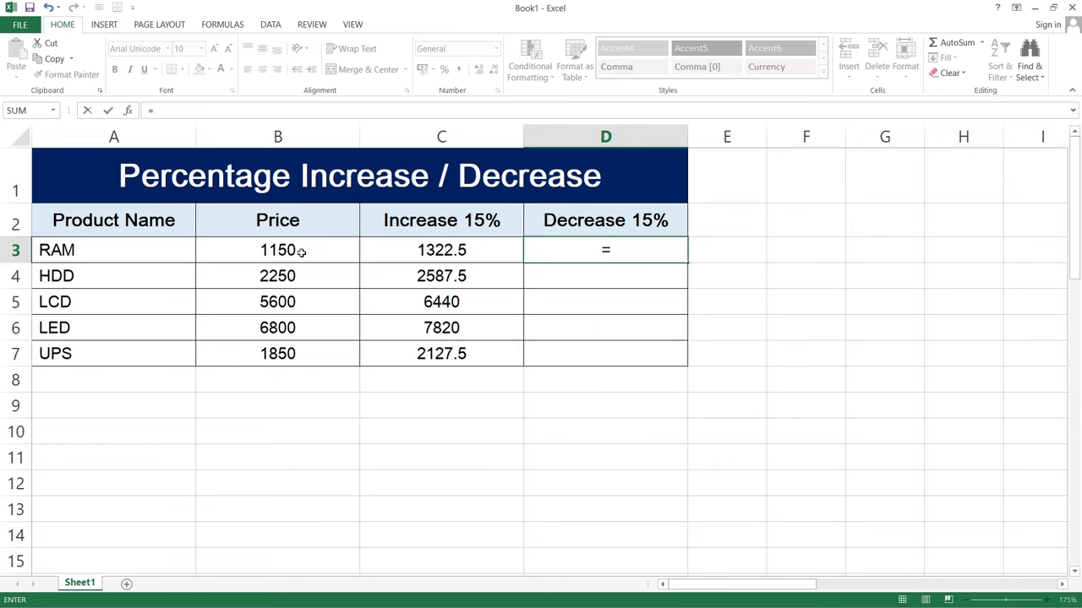
left_click(301, 251)
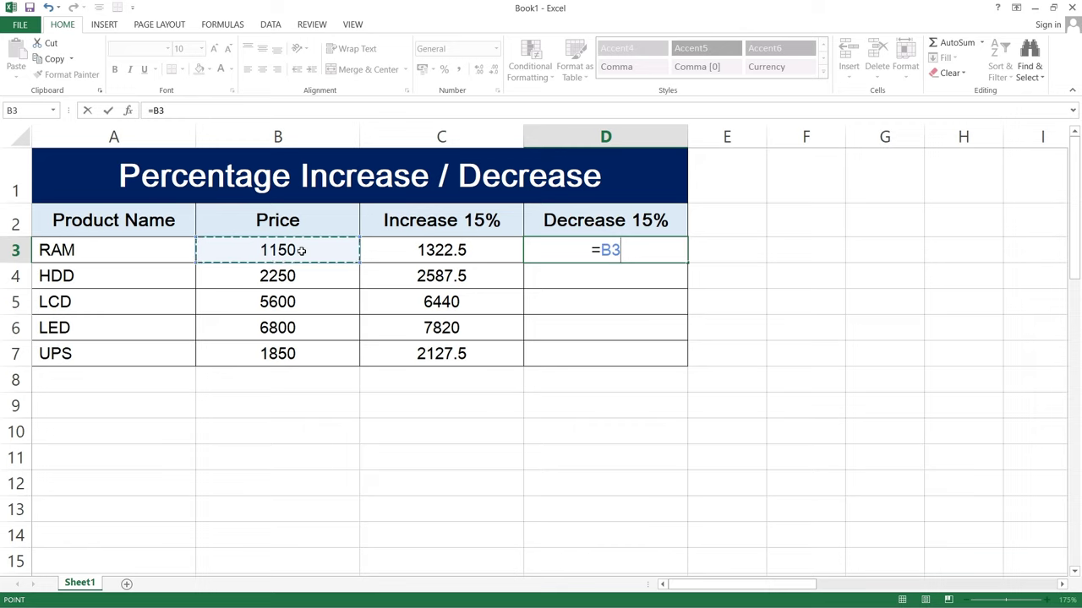
type("-")
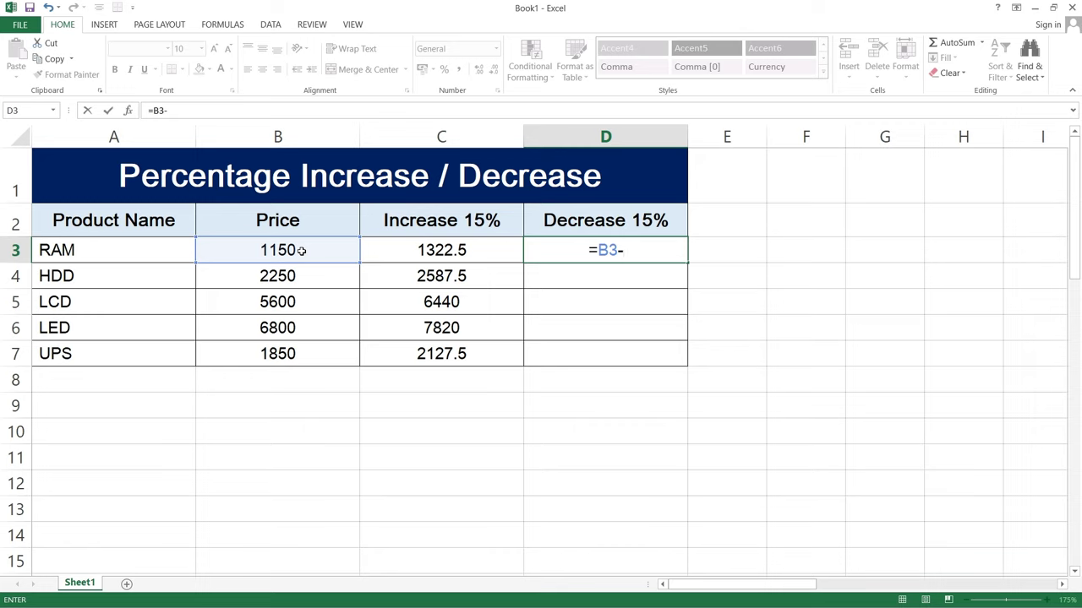
left_click(298, 250)
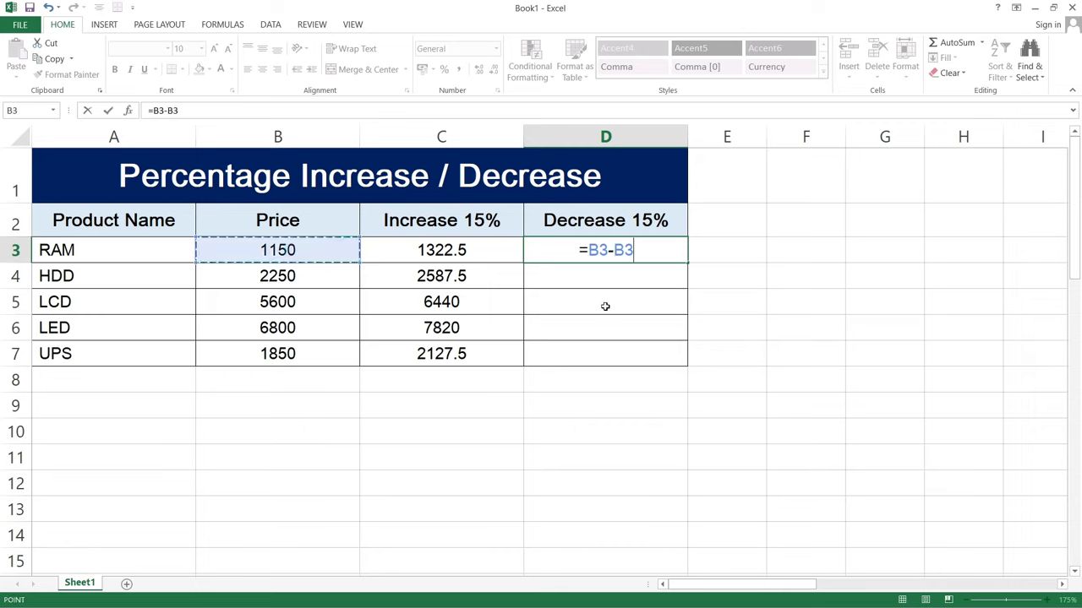
type("*15%")
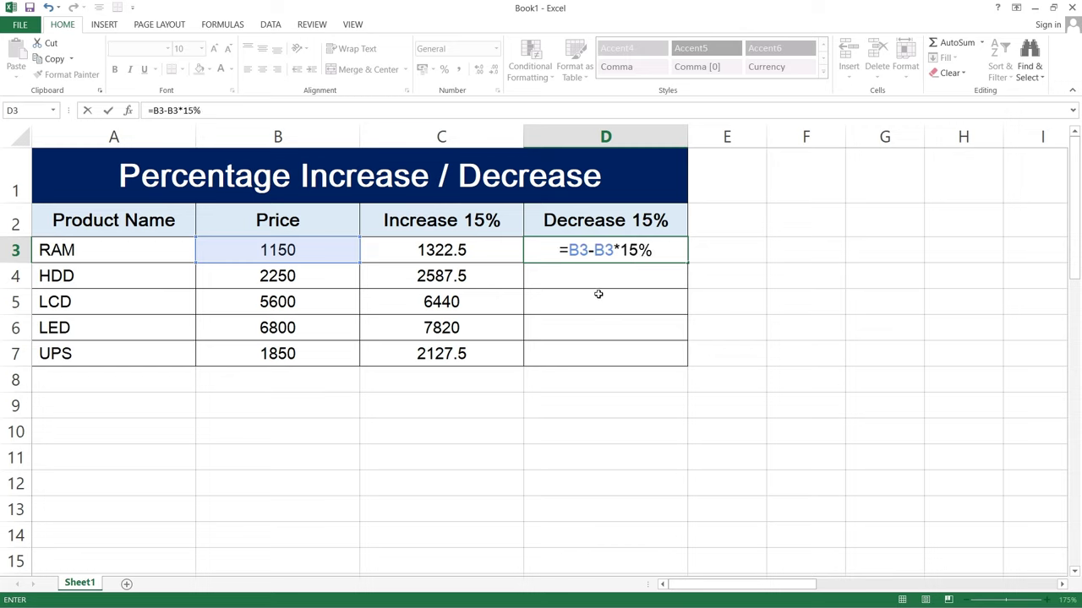
key("Return")
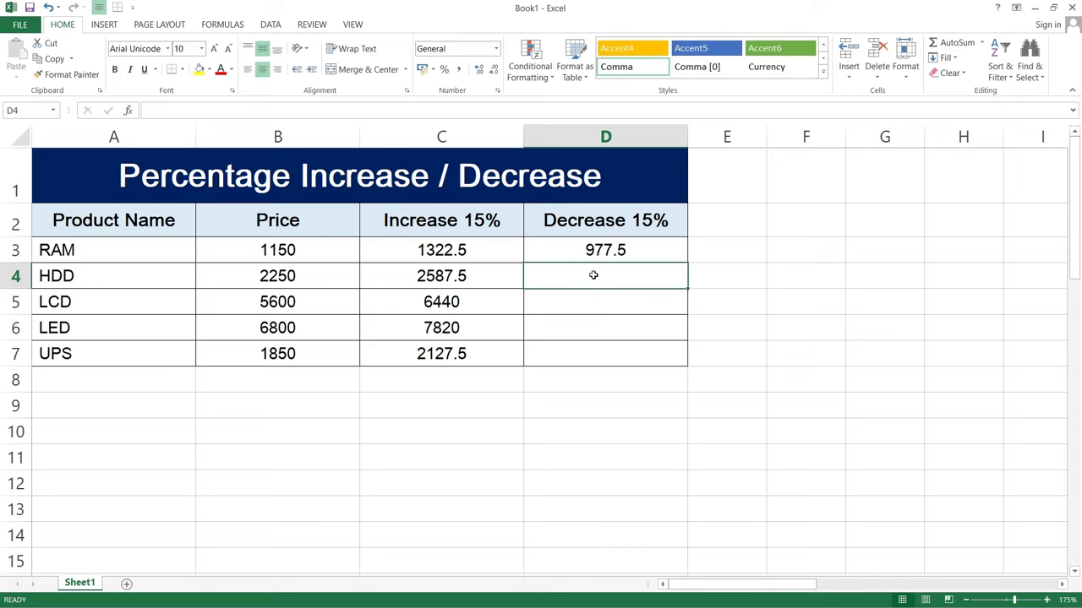
Copy the price-minus-15% formula from D3 down to D7, giving 977.5 through 1572.5
left_click(647, 257)
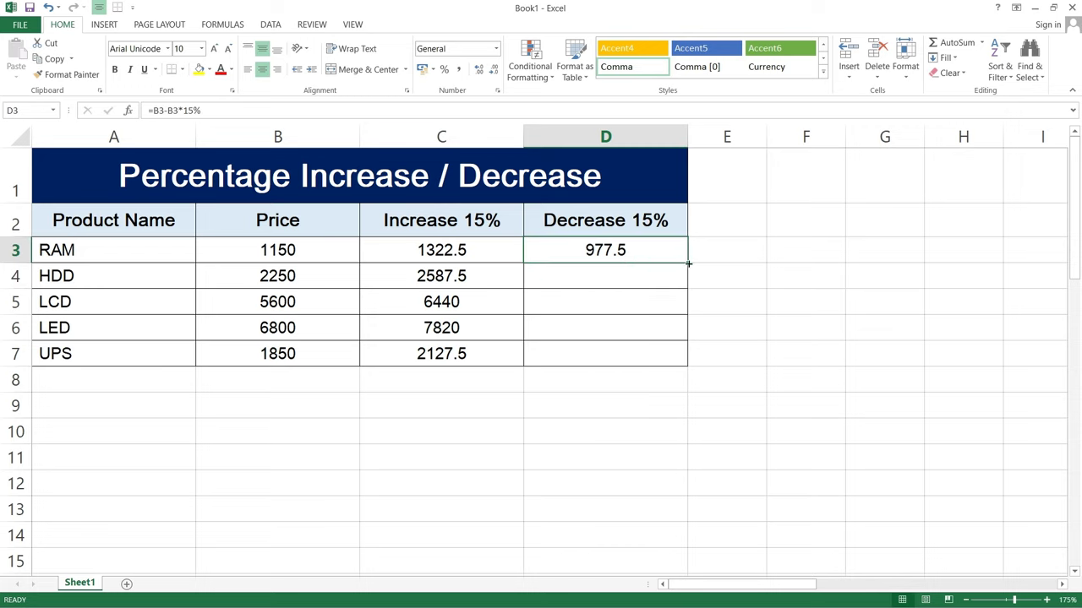
left_click_drag(689, 264, 681, 367)
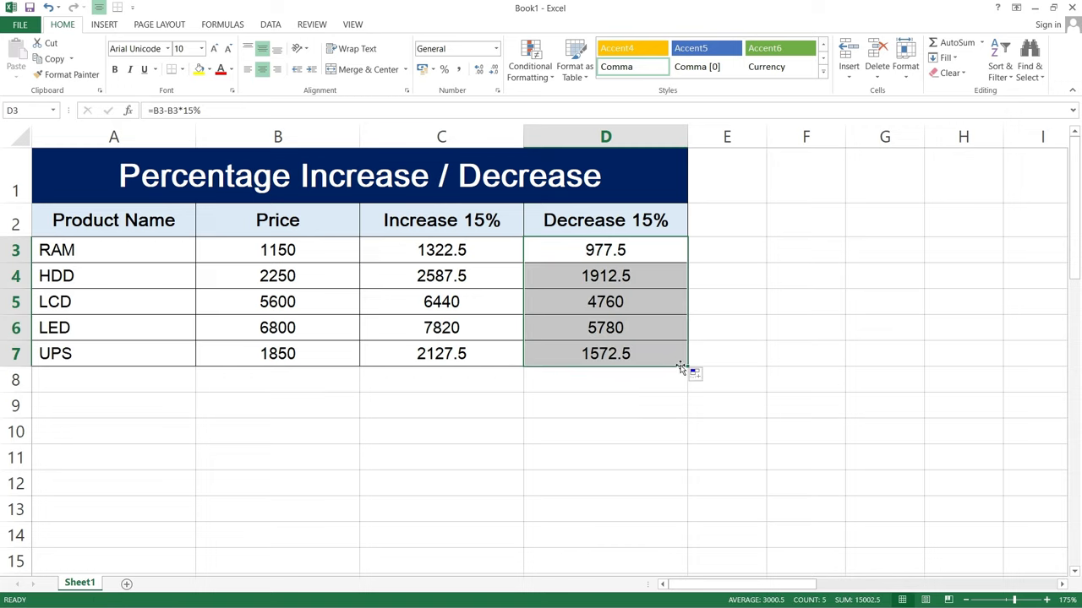
left_click(652, 351)
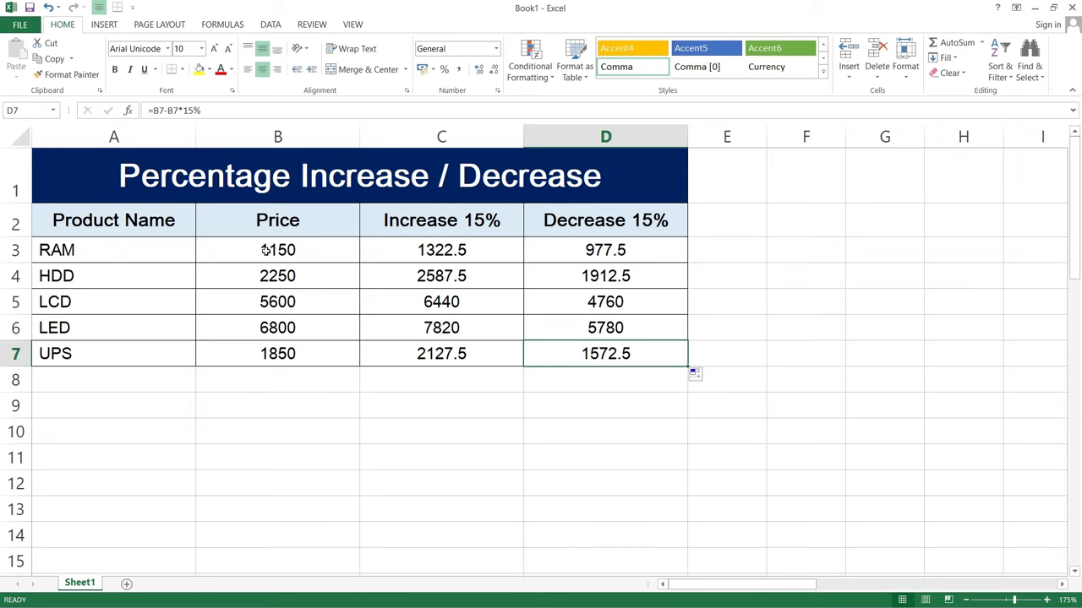
Apply Increase Decimal to B3:D7 so values show as 1150.00 and 977.50
mouse_move(265, 250)
left_mouse_down()
mouse_move(536, 301)
mouse_move(569, 352)
left_mouse_up()
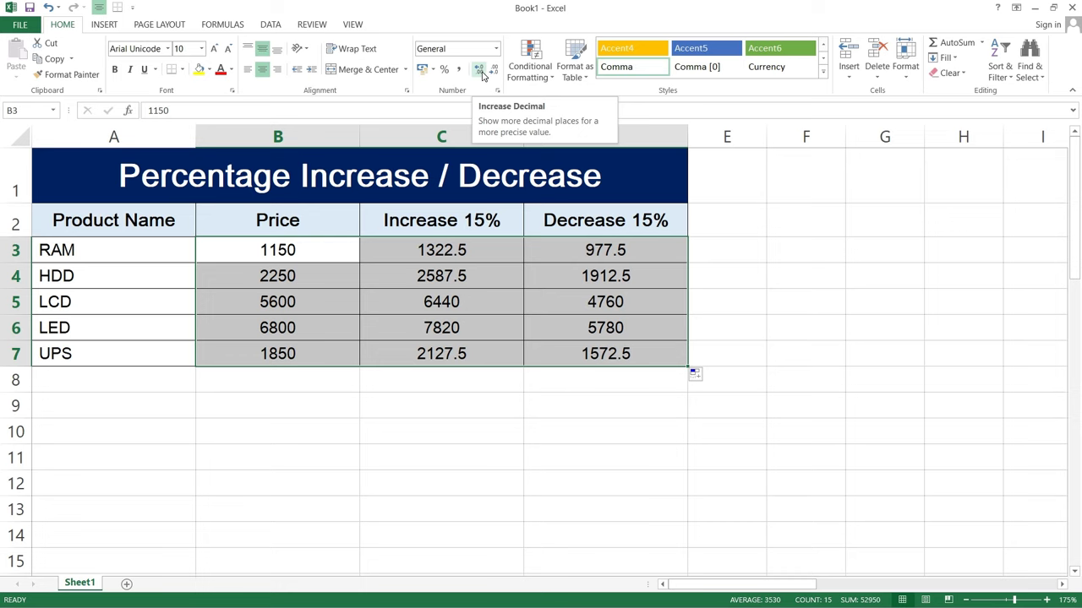
left_click(481, 73)
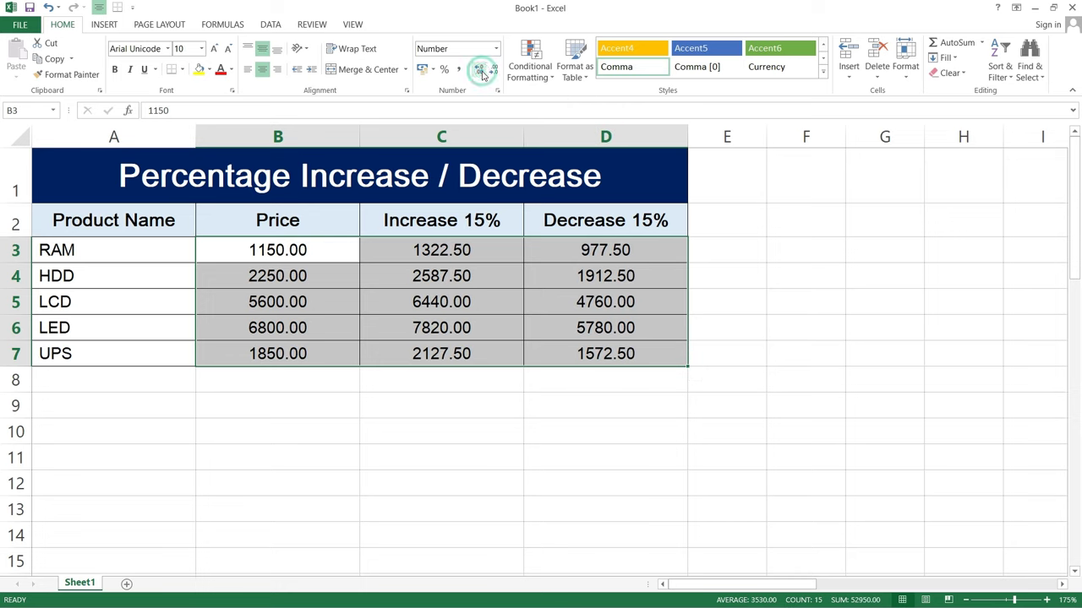
left_click(586, 420)
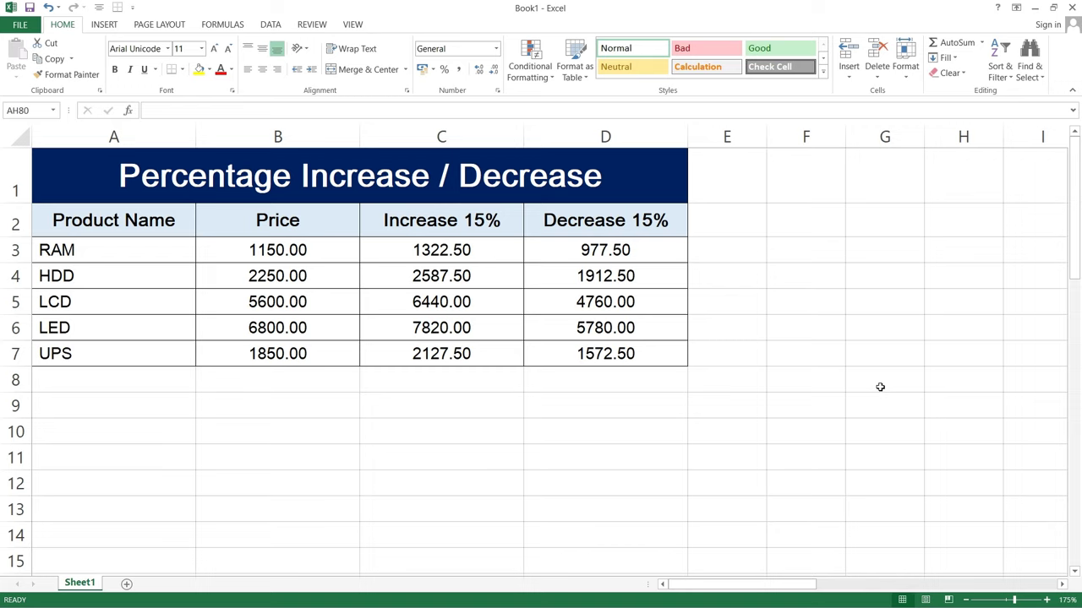